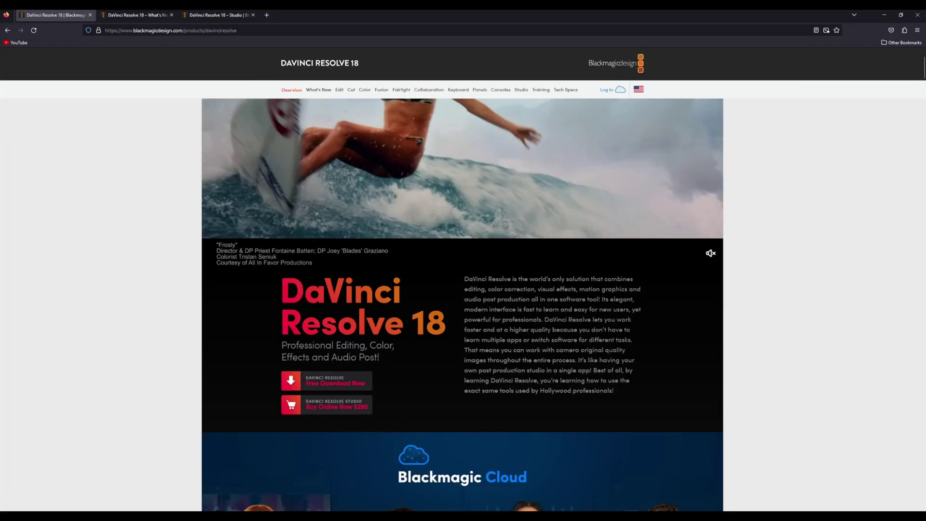
# - Read down the DaVinci Resolve 18 What's New feature list, then bring up the Studio page
pyautogui.hotkey('ctrl', 'Tab')
pyautogui.scroll(-12, 463, 305)
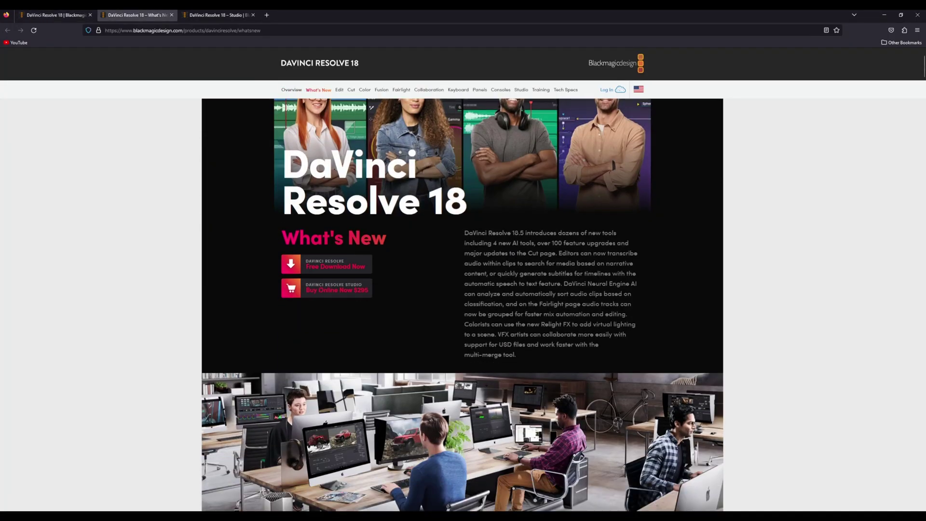
pyautogui.scroll(-10, 462, 305)
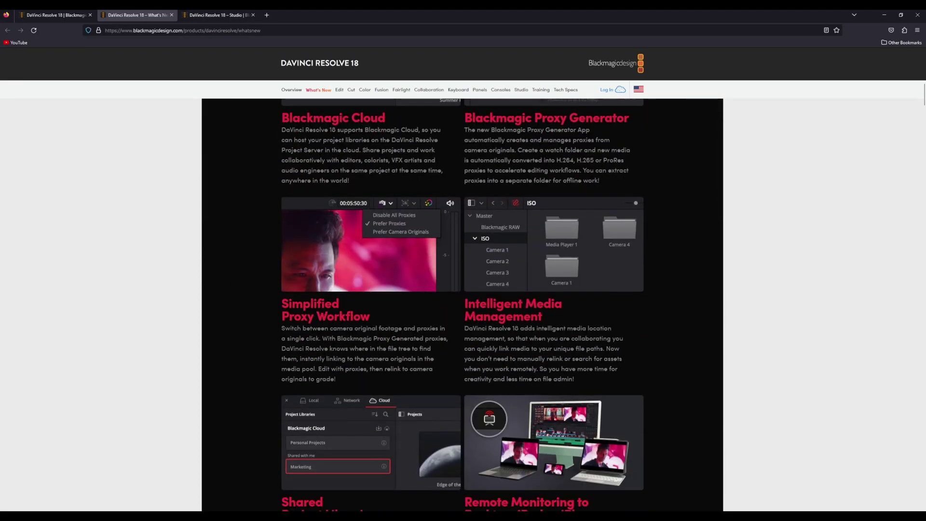
pyautogui.scroll(-5, 462, 305)
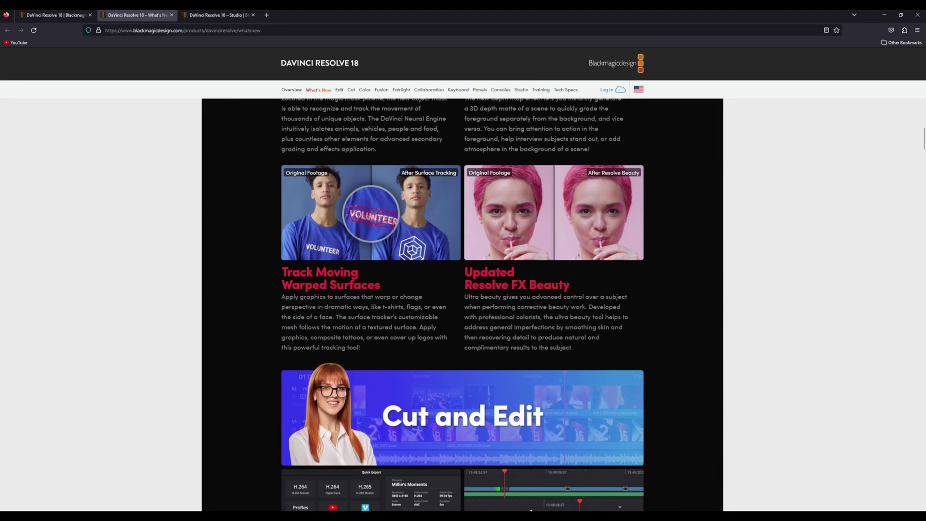
pyautogui.scroll(-10, 462, 306)
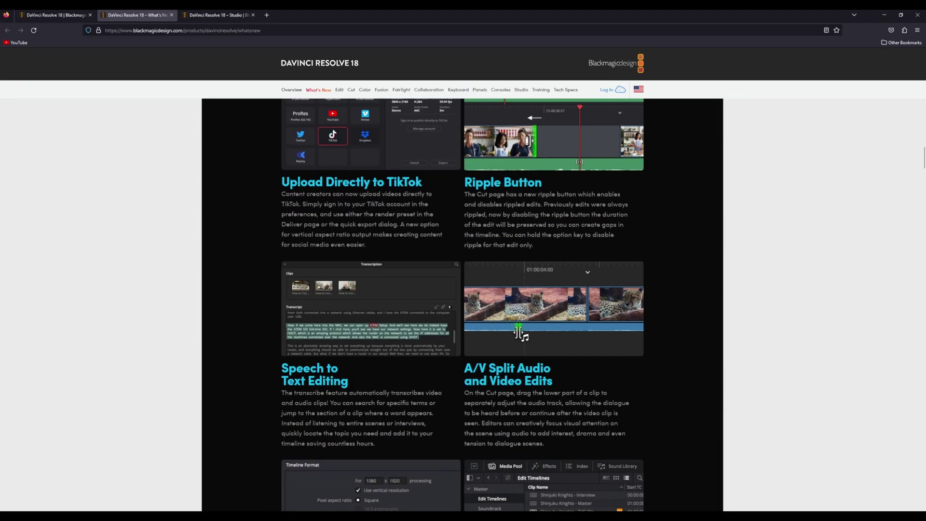
pyautogui.scroll(-14, 462, 305)
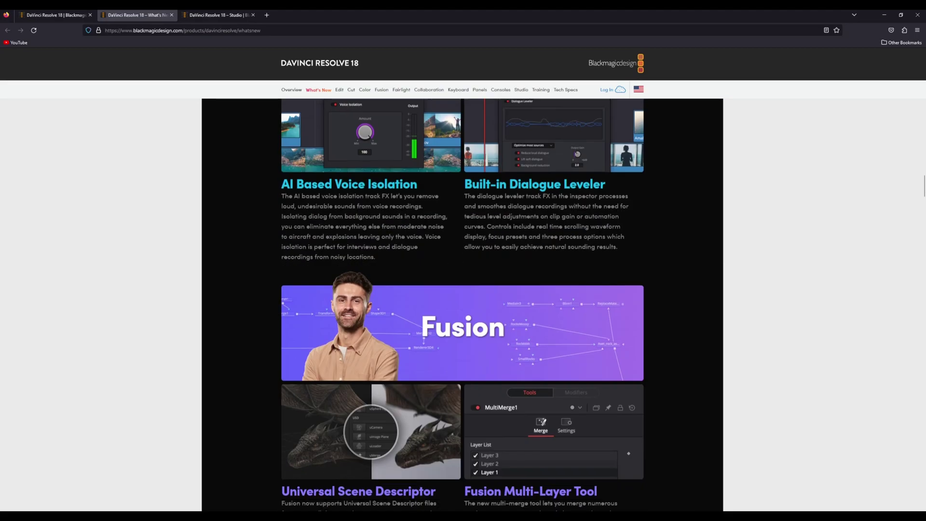
pyautogui.scroll(-4, 462, 305)
pyautogui.scroll(-9, 462, 305)
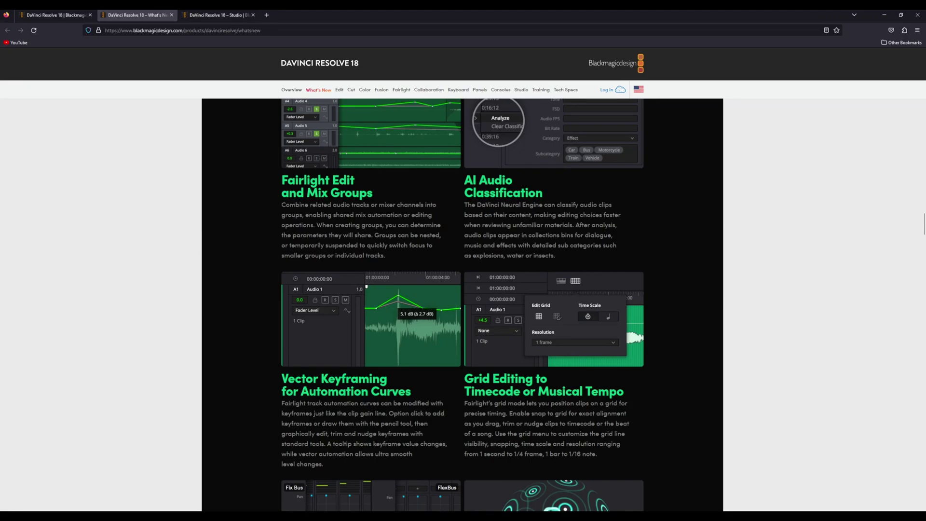
pyautogui.scroll(-5, 462, 305)
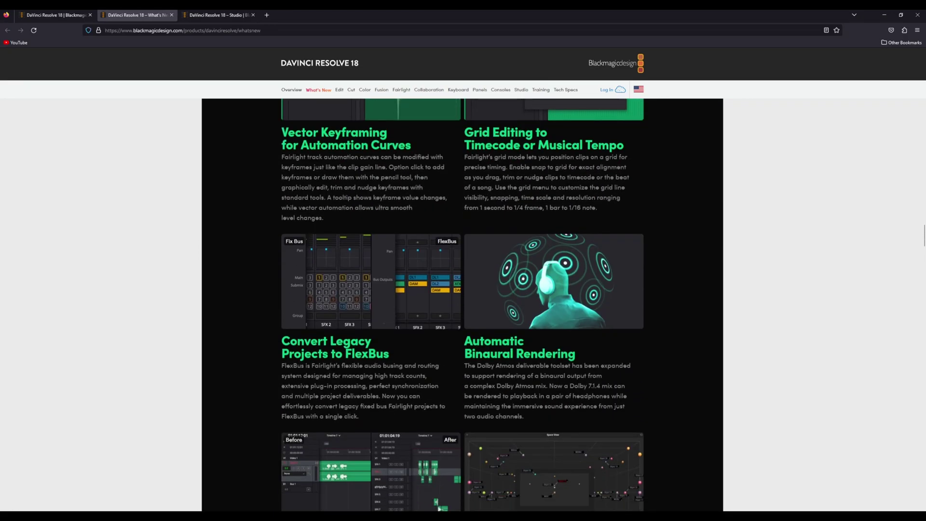
pyautogui.hotkey('ctrl', 'Tab')
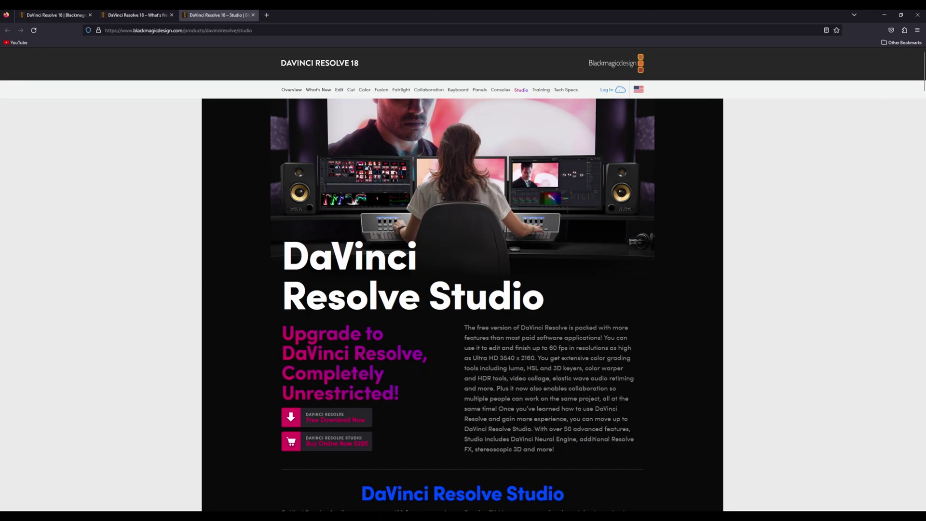
# - Scroll the Studio page past the 120/32K/HDR banner to the Stereoscopic 3D and Remote Grading cards
pyautogui.scroll(-3, 462, 305)
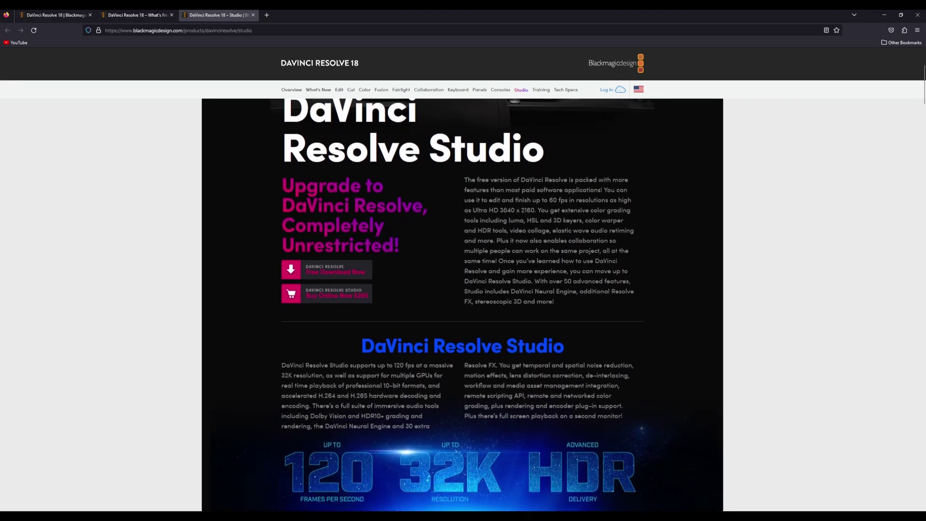
pyautogui.scroll(-2, 462, 305)
pyautogui.scroll(-2, 462, 306)
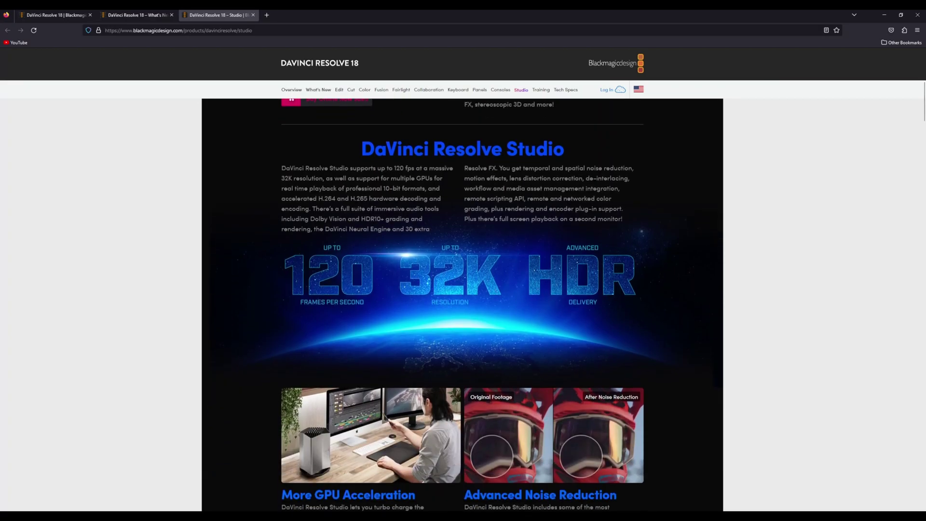
pyautogui.scroll(-3, 462, 305)
pyautogui.scroll(-3, 462, 305)
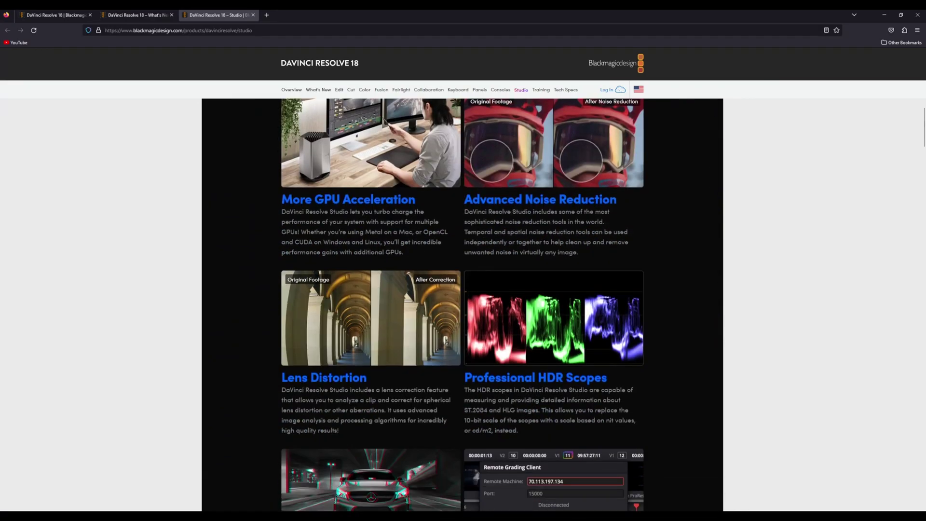
pyautogui.scroll(-2, 462, 306)
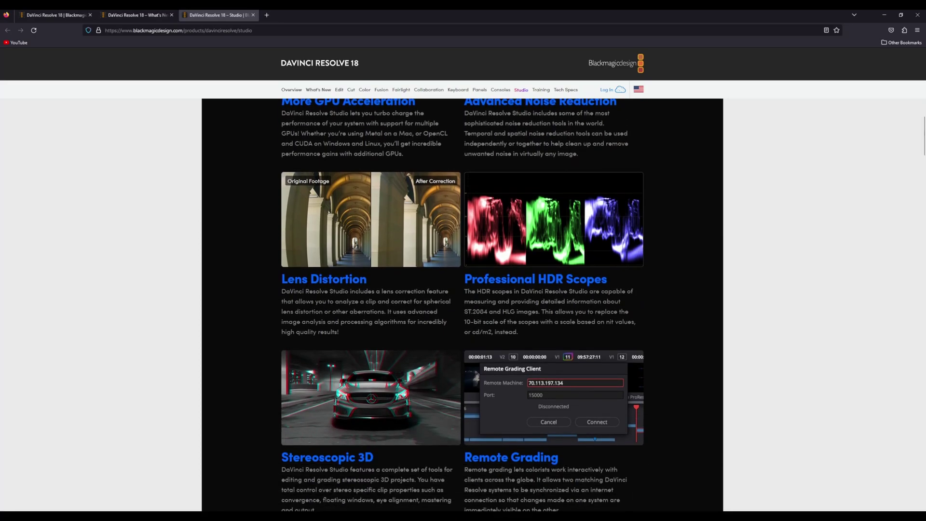
pyautogui.scroll(-2, 462, 305)
pyautogui.scroll(-1, 462, 305)
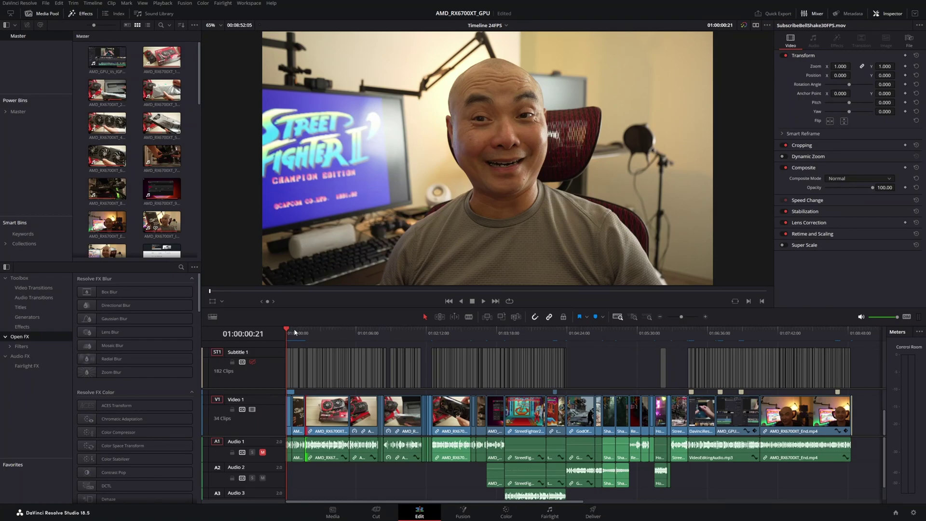
# - Park the playhead at 01:00:08:21, where the presenter holds up the XFX card box
pyautogui.click(294, 331)
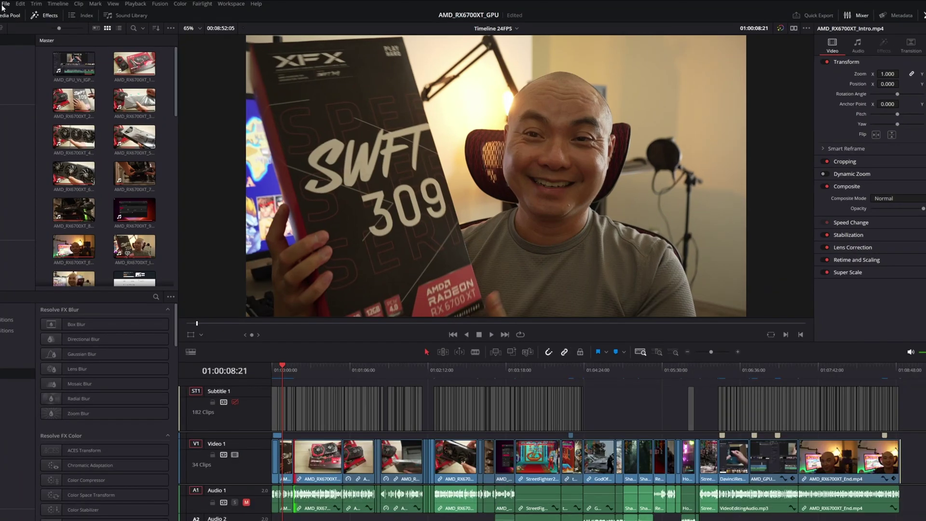
# - Export the current frame as a still, renaming the file to clip.jpg in Pictures
pyautogui.click(46, 2)
pyautogui.moveTo(43, 113)
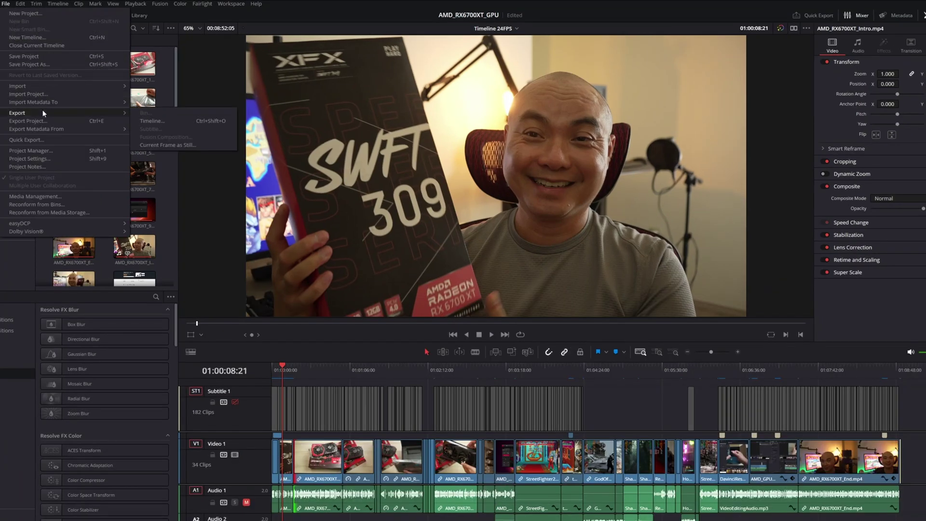
pyautogui.click(175, 144)
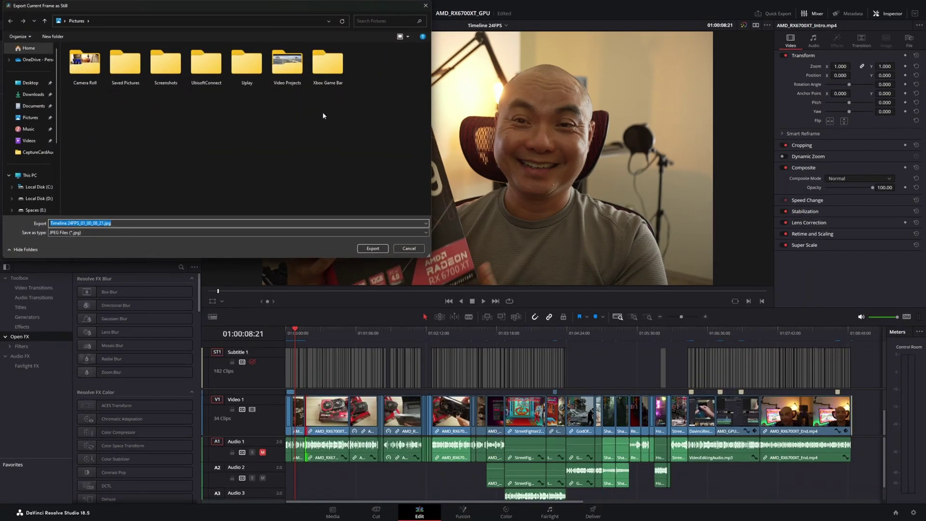
pyautogui.click(102, 223)
pyautogui.moveTo(103, 223); pyautogui.dragTo(49, 223)
pyautogui.write('clip')
pyautogui.click(370, 249)
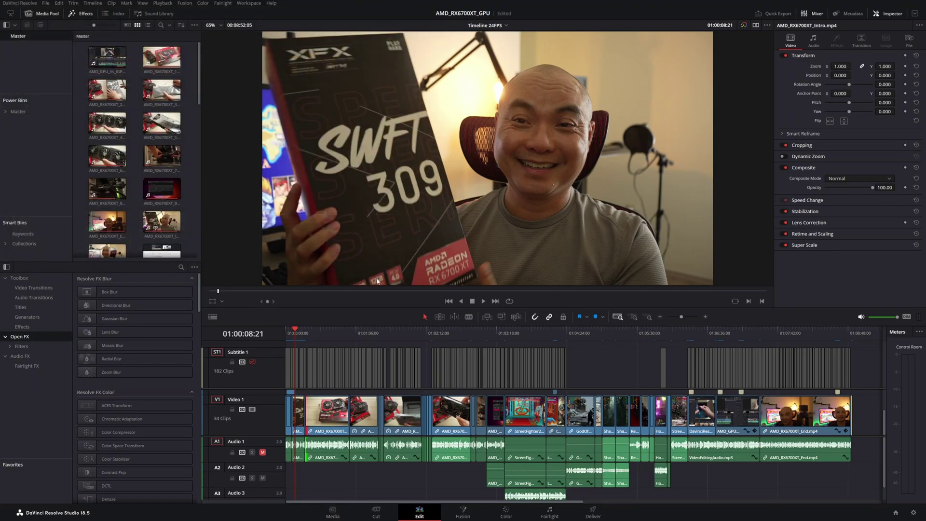
pyautogui.hotkey('alt', 'Tab')
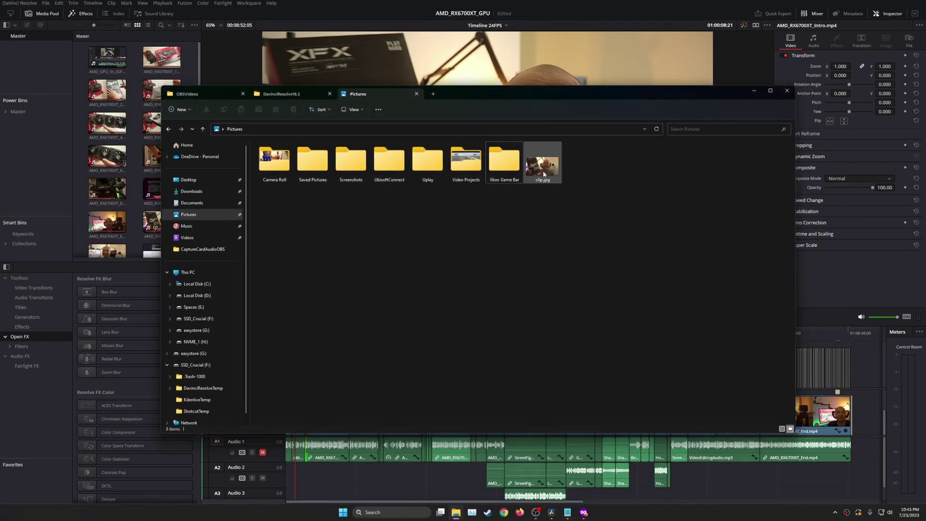
pyautogui.doubleClick(543, 169)
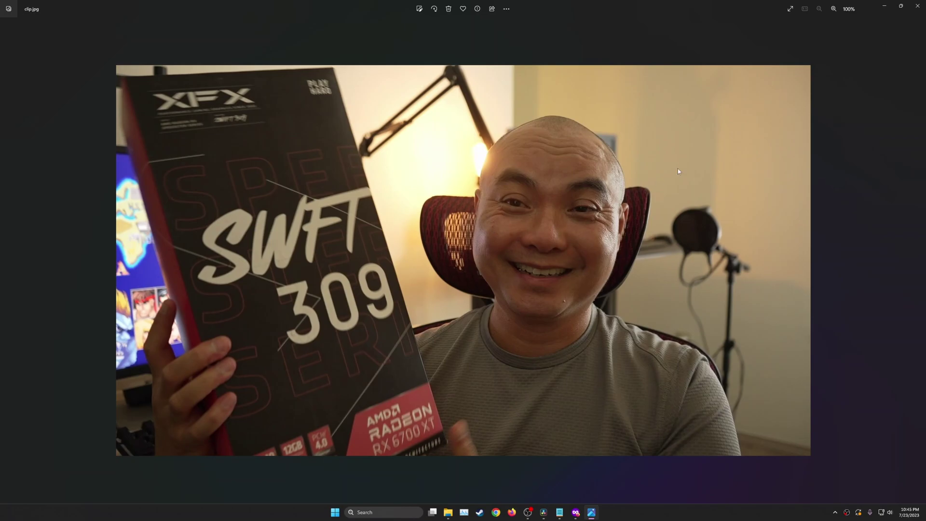
pyautogui.click(918, 6)
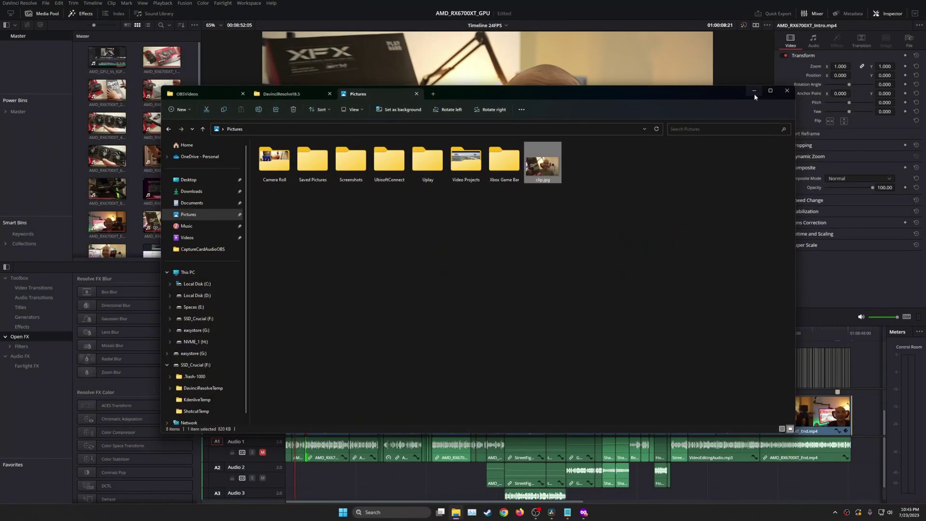
pyautogui.click(754, 91)
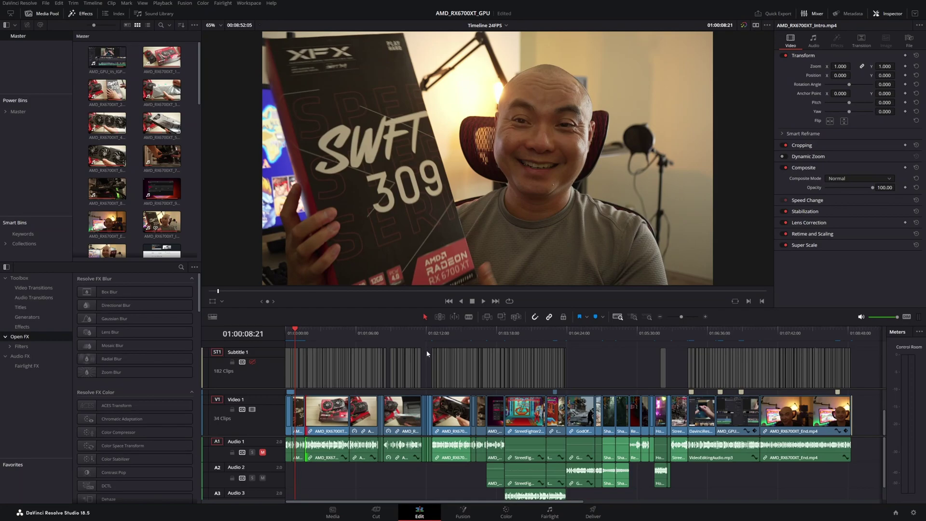
# - Look through the File and Edit menus, then bring up the first video clip's actions
pyautogui.click(46, 3)
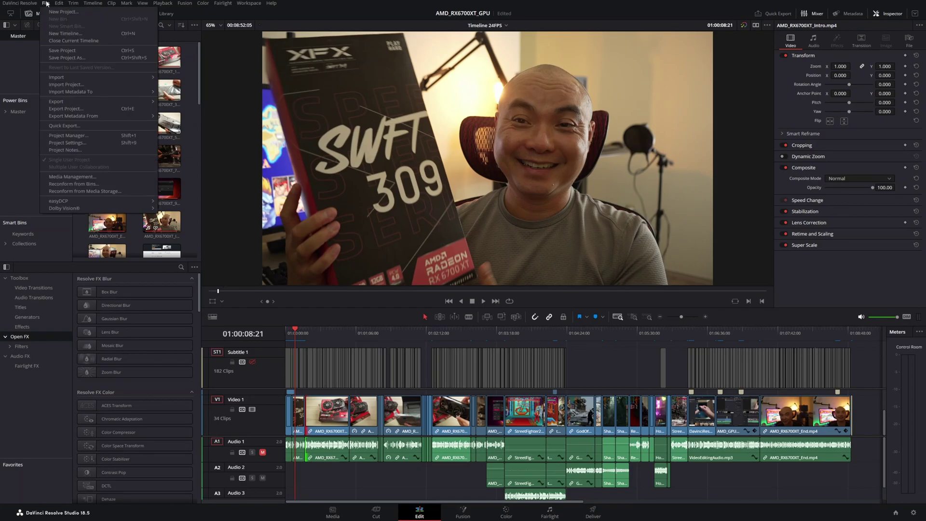
pyautogui.moveTo(59, 3)
pyautogui.click(246, 230)
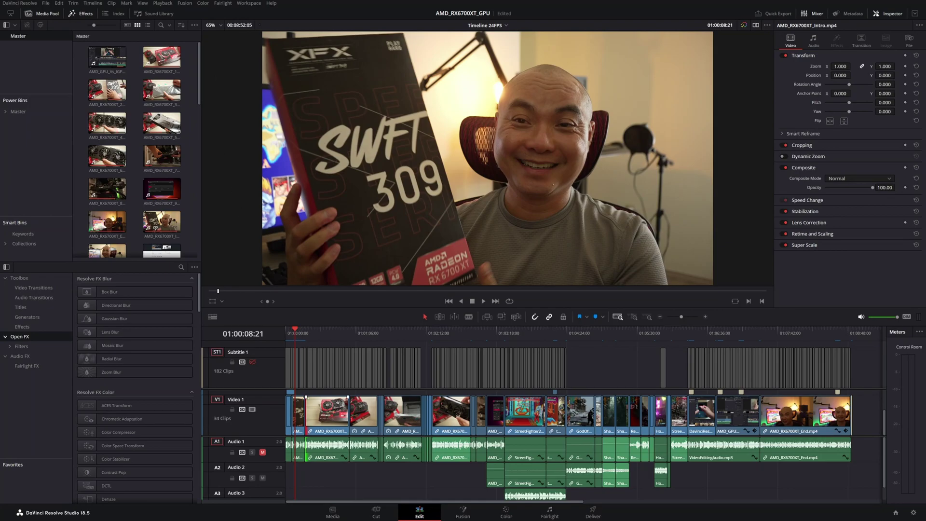
pyautogui.click(300, 416)
pyautogui.rightClick(300, 417)
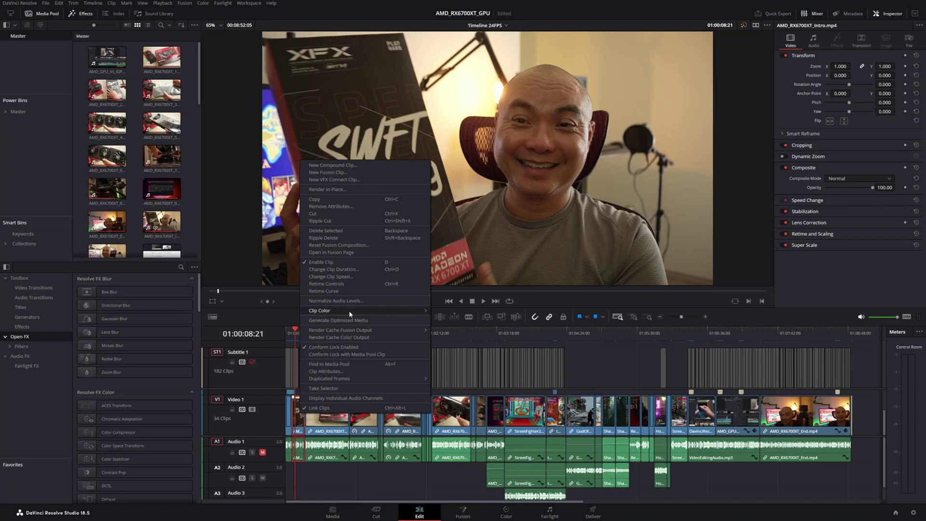
# - Move the playhead through the timeline and settle it at 01:03:50:06 on the Street Fighter footage
pyautogui.click(552, 292)
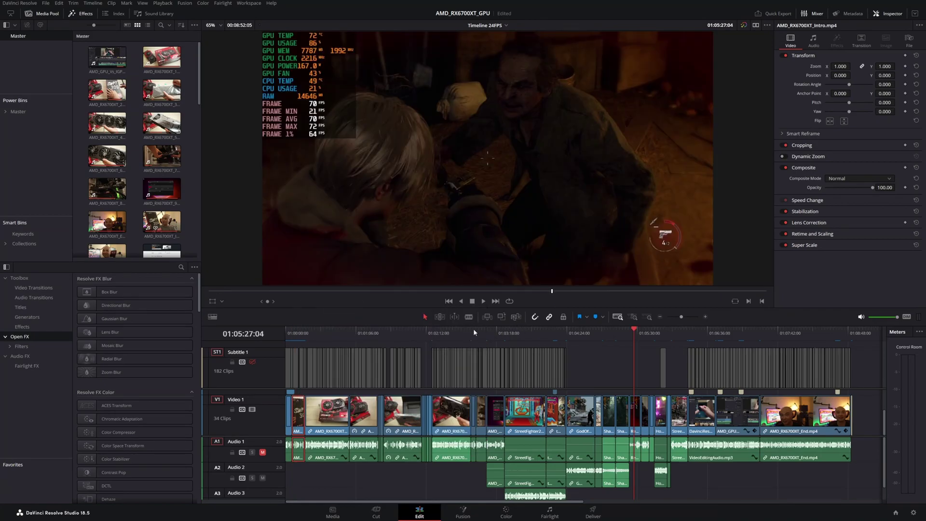
pyautogui.click(321, 328)
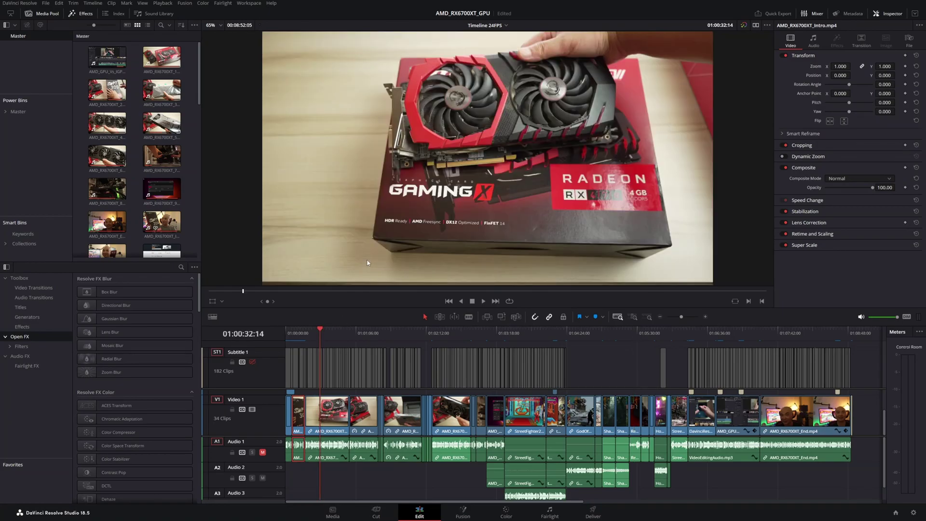
pyautogui.click(510, 329)
pyautogui.click(527, 331)
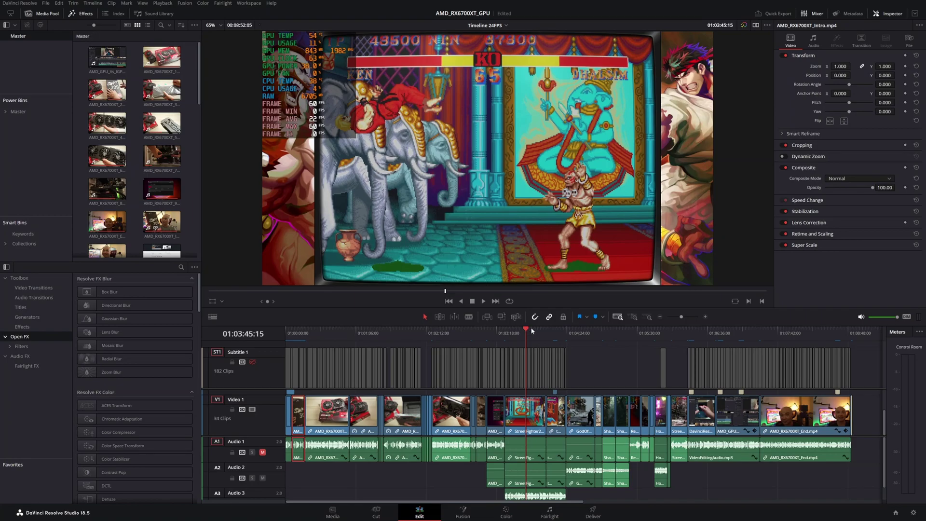
pyautogui.click(532, 330)
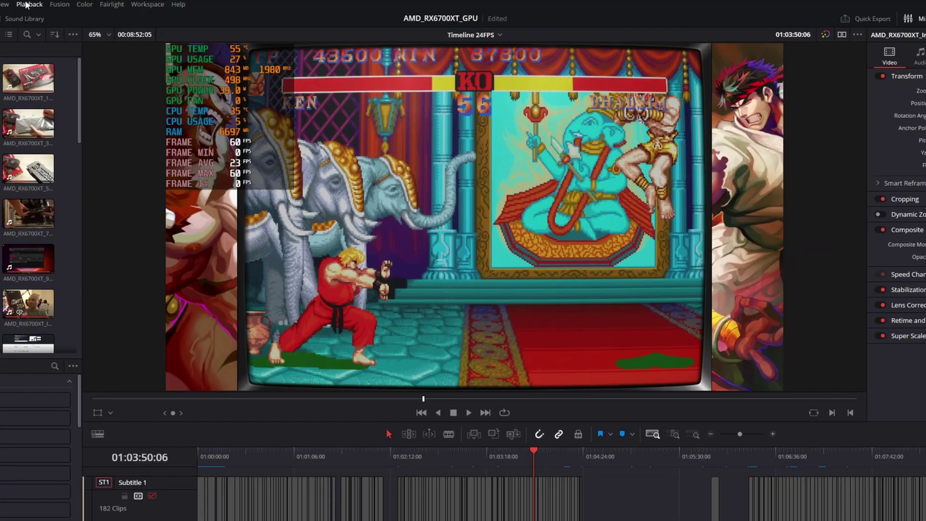
pyautogui.click(164, 4)
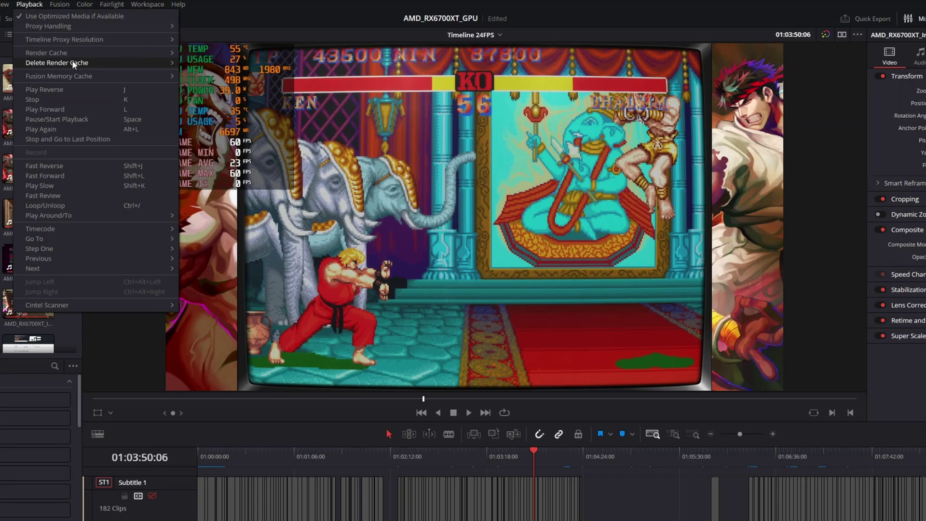
pyautogui.moveTo(72, 63)
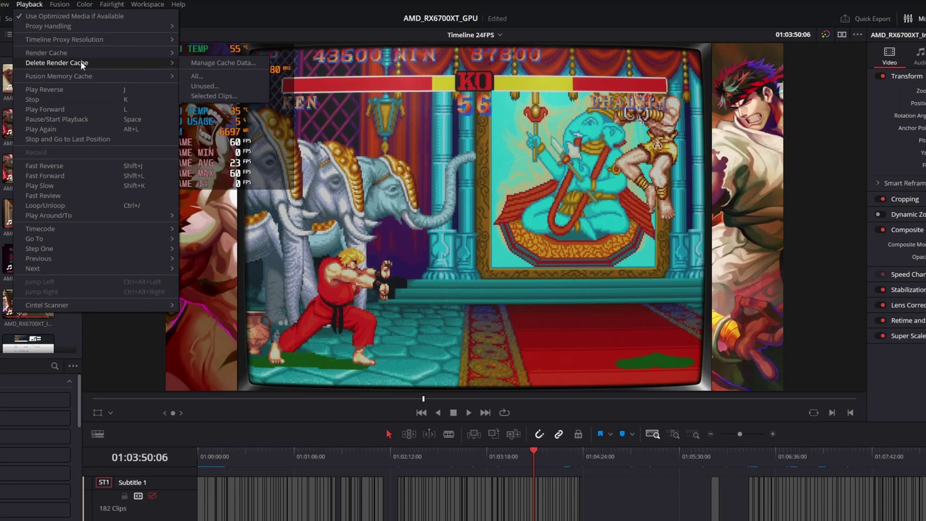
pyautogui.click(213, 64)
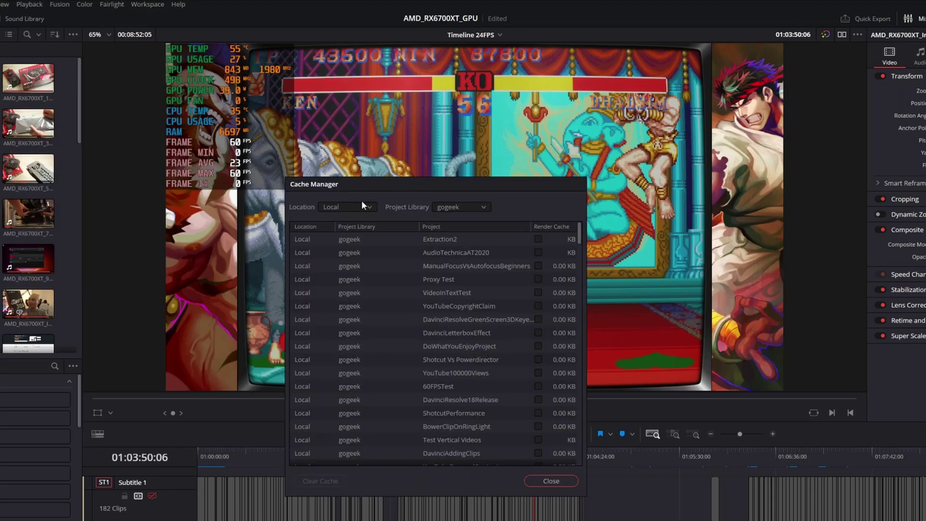
pyautogui.scroll(-10, 476, 287)
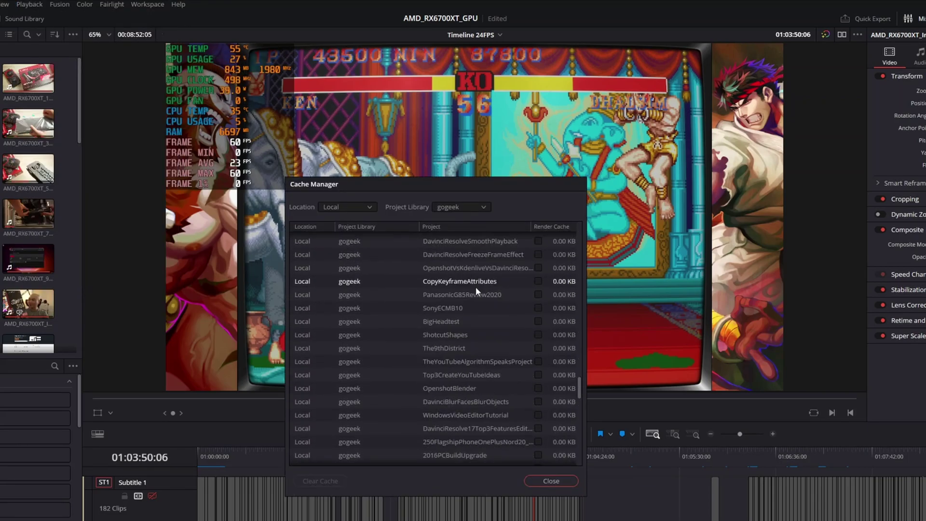
pyautogui.scroll(10, 476, 287)
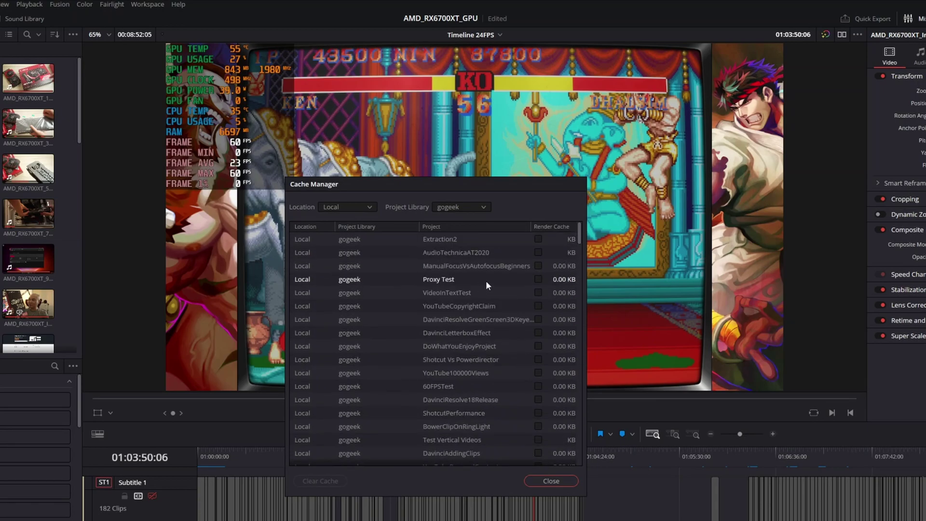
pyautogui.click(537, 252)
pyautogui.click(537, 266)
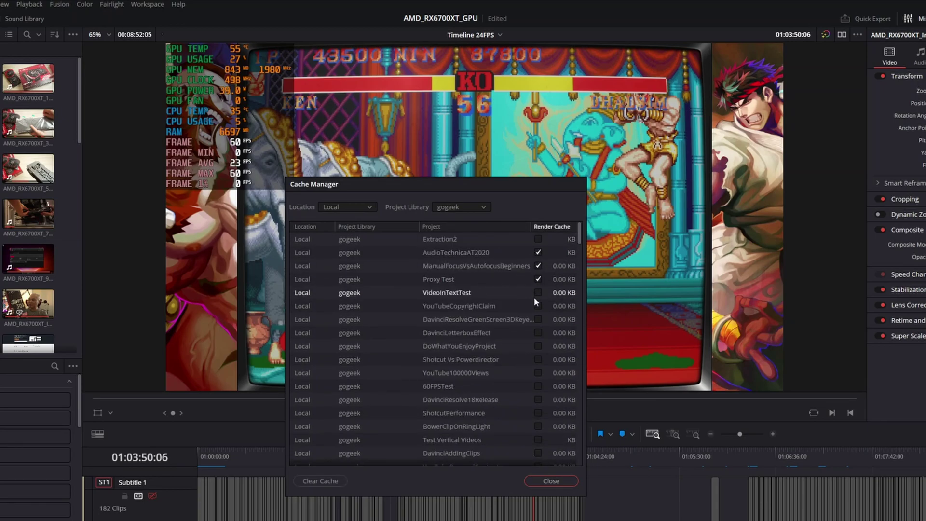
pyautogui.click(534, 476)
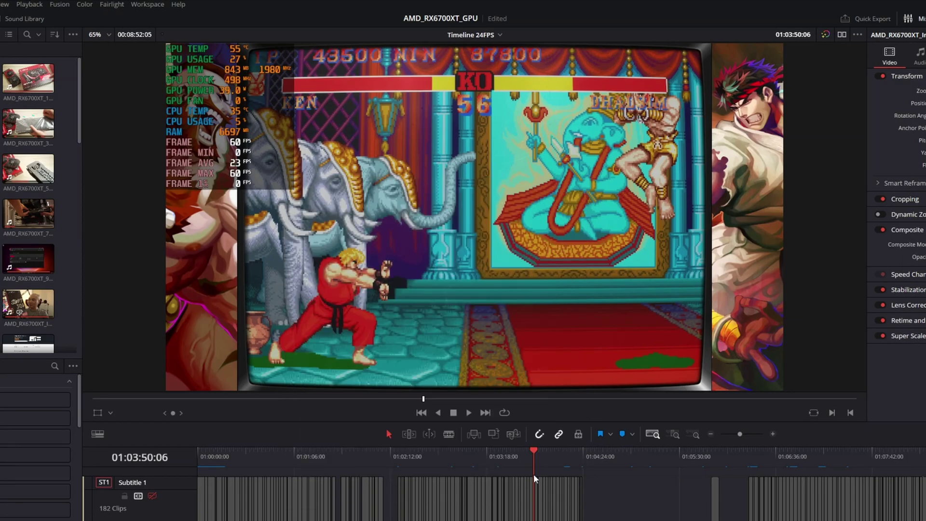
pyautogui.click(30, 4)
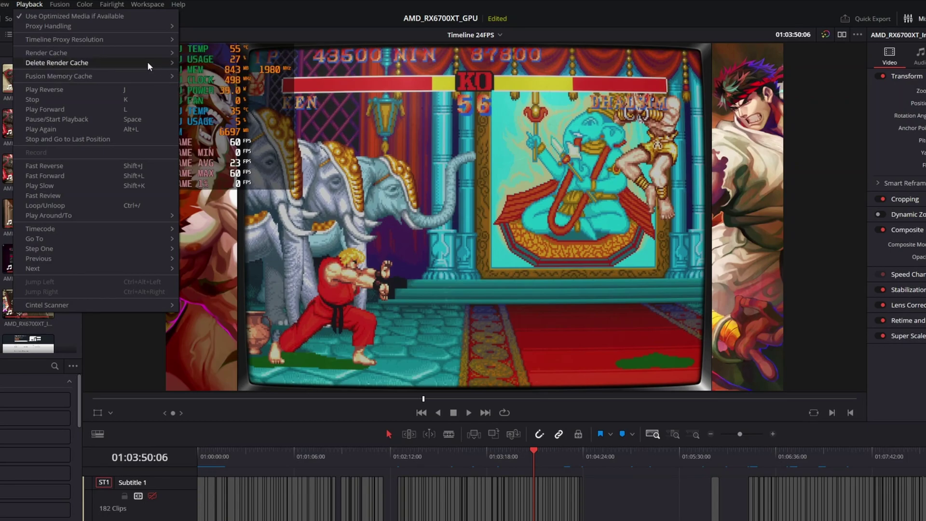
pyautogui.moveTo(147, 63)
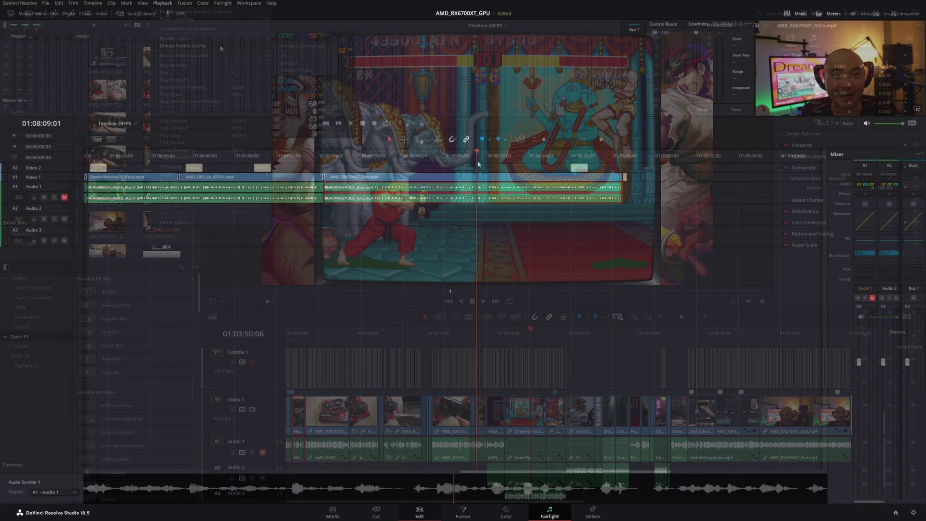
# - Step the Fairlight playhead to 01:08:11:03, 01:08:14:17 and 01:08:17:20
pyautogui.click(483, 156)
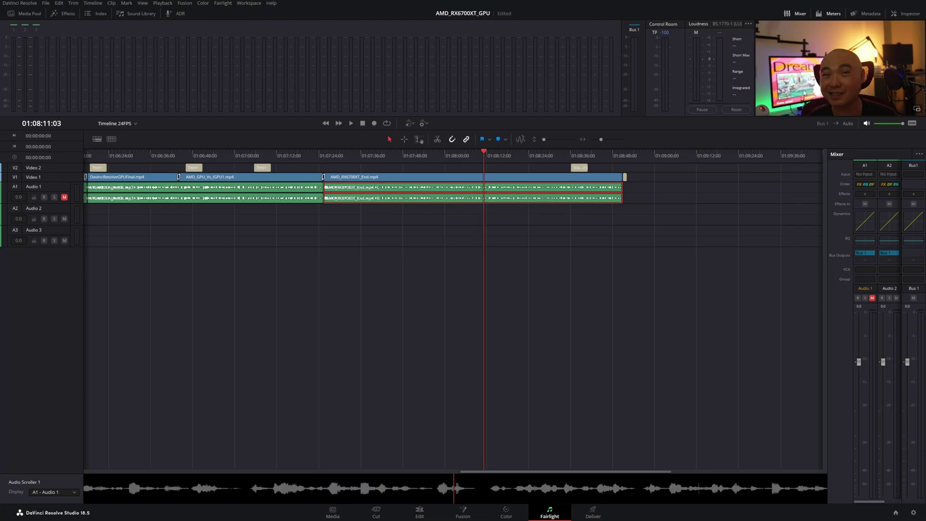
pyautogui.click(496, 155)
pyautogui.click(507, 156)
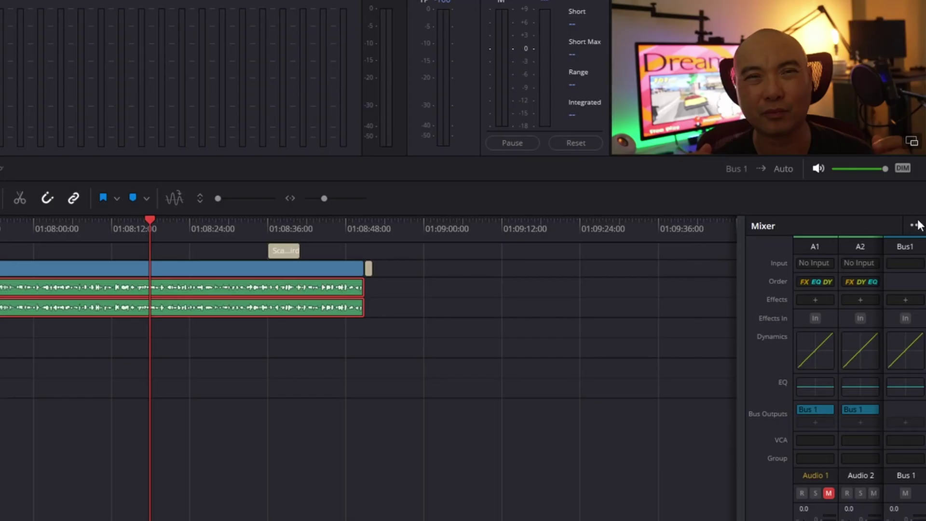
# - Show the mixer's Track Effects row and open Audio 1's Voice Isolation controls
pyautogui.click(915, 226)
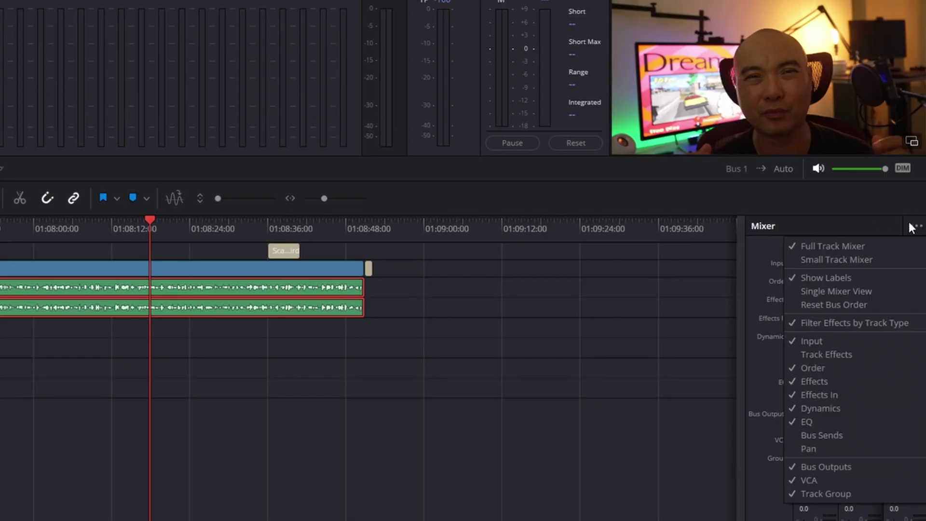
pyautogui.click(844, 352)
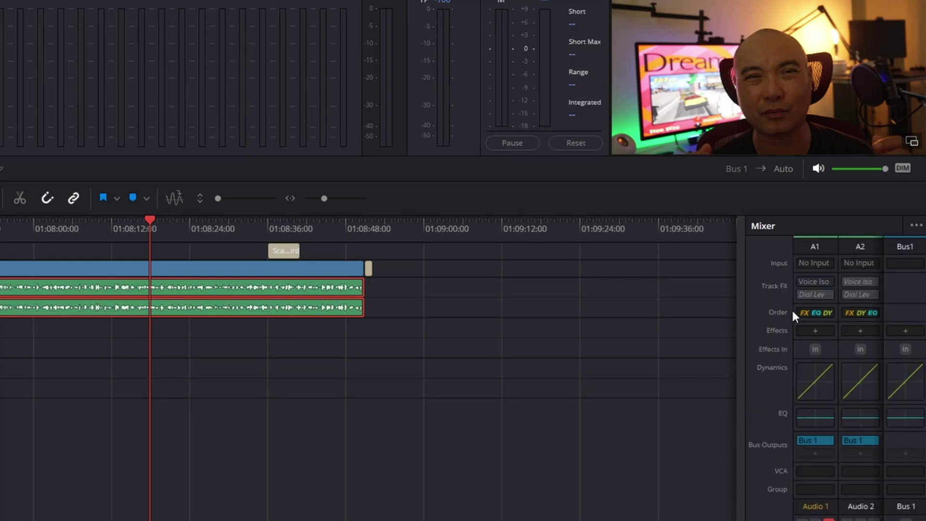
pyautogui.click(822, 282)
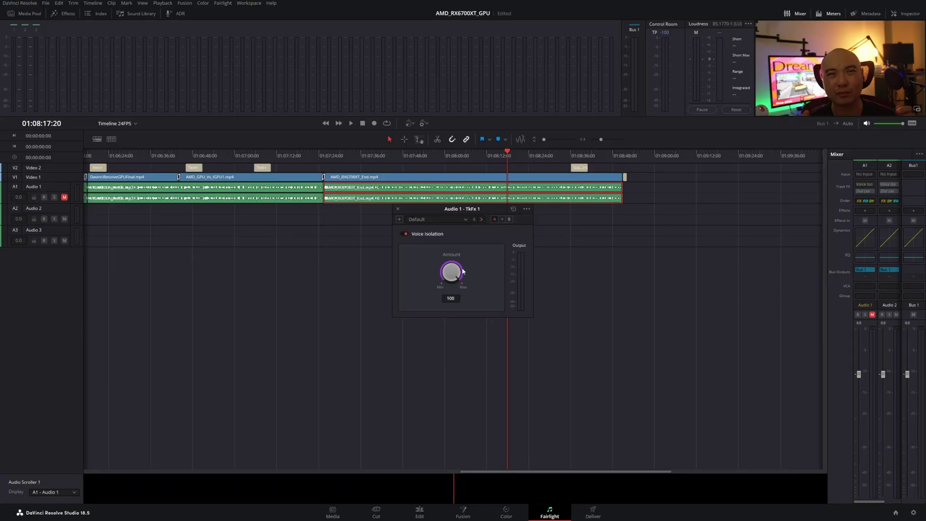
# - Save the project and shift the Voice Isolation window slightly down
pyautogui.hotkey('ctrl', 's')
pyautogui.moveTo(436, 208); pyautogui.dragTo(434, 215)
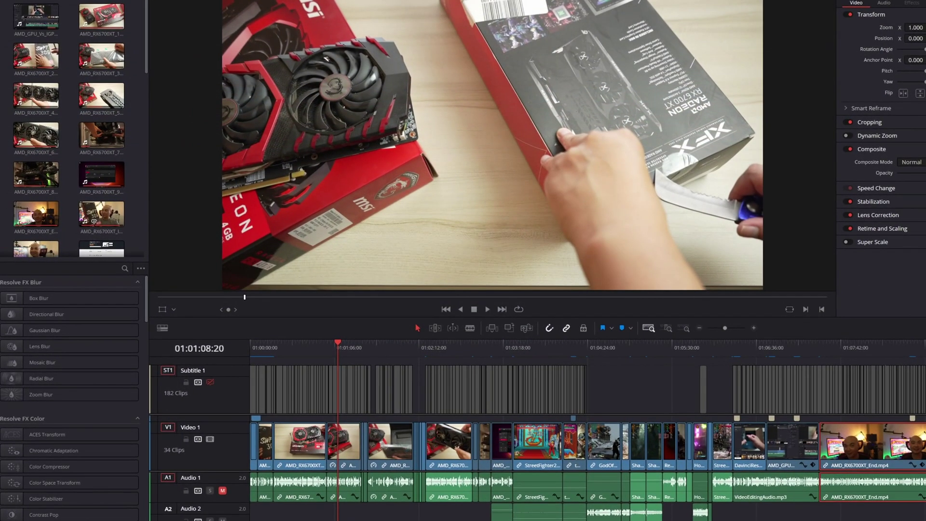
# - Select the AMD_RX6700XT talking-head clip in the Media Pool and reach its Audio Transcription options
pyautogui.scroll(-10, 90, 139)
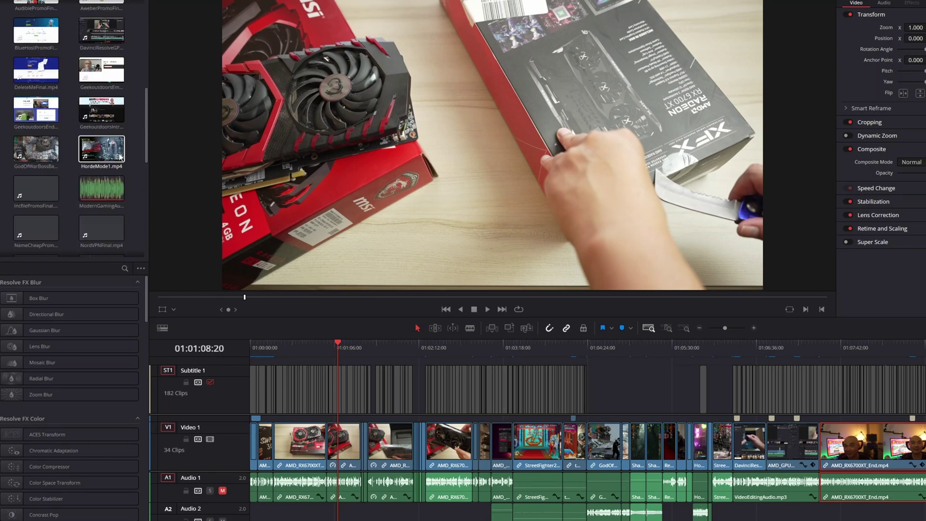
pyautogui.scroll(-5, 130, 172)
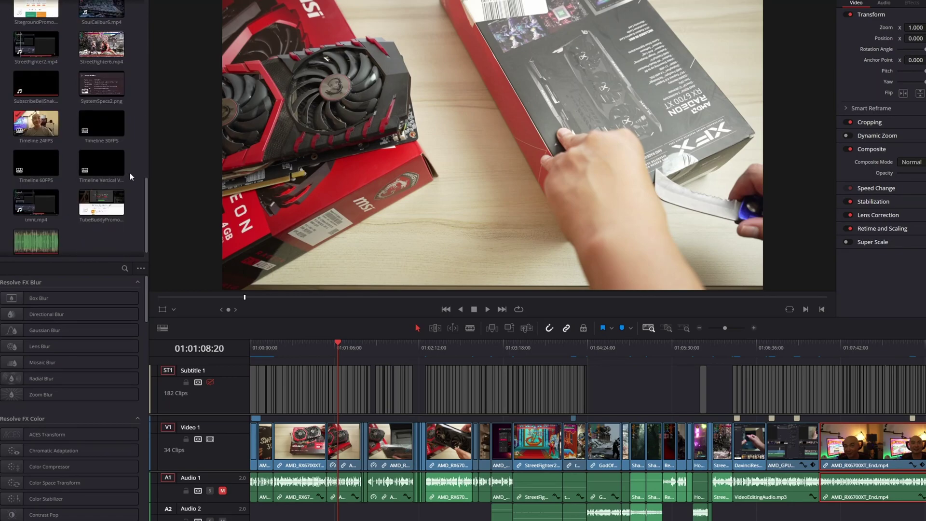
pyautogui.scroll(3, 129, 172)
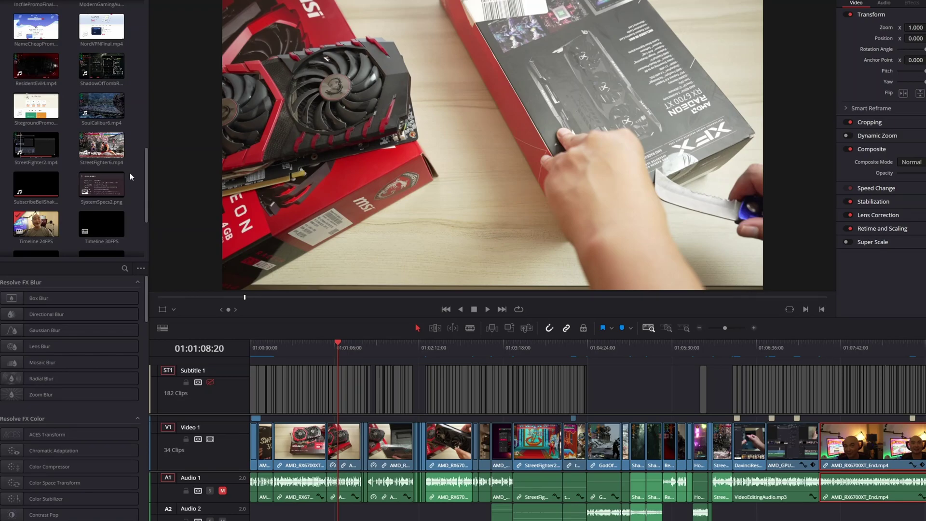
pyautogui.scroll(8, 131, 173)
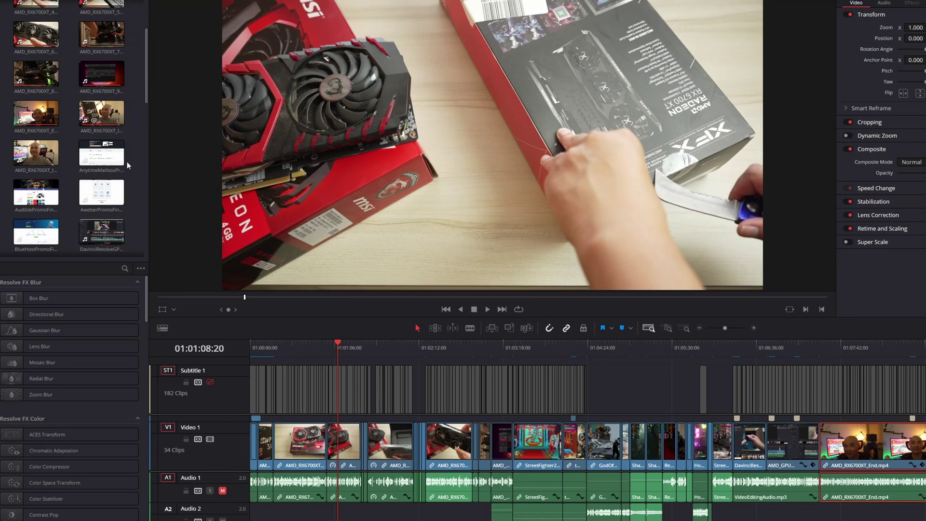
pyautogui.click(33, 122)
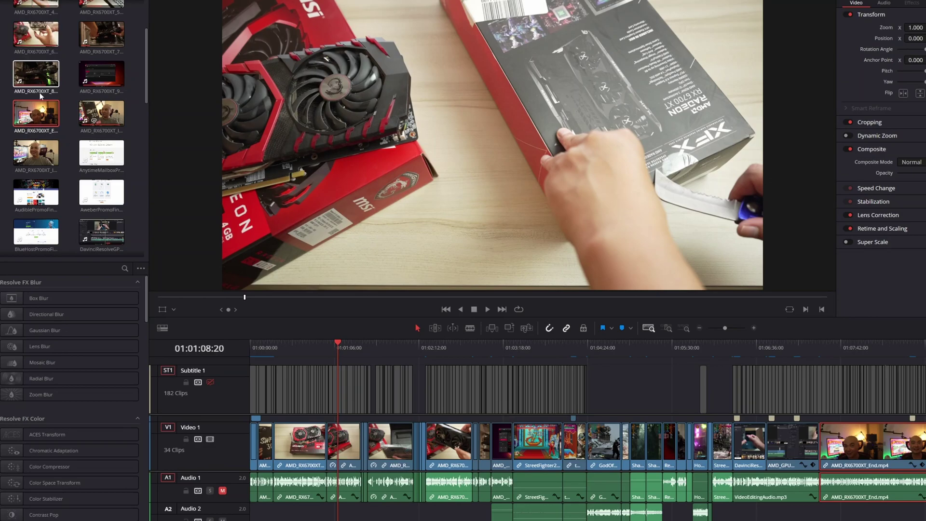
pyautogui.rightClick(44, 111)
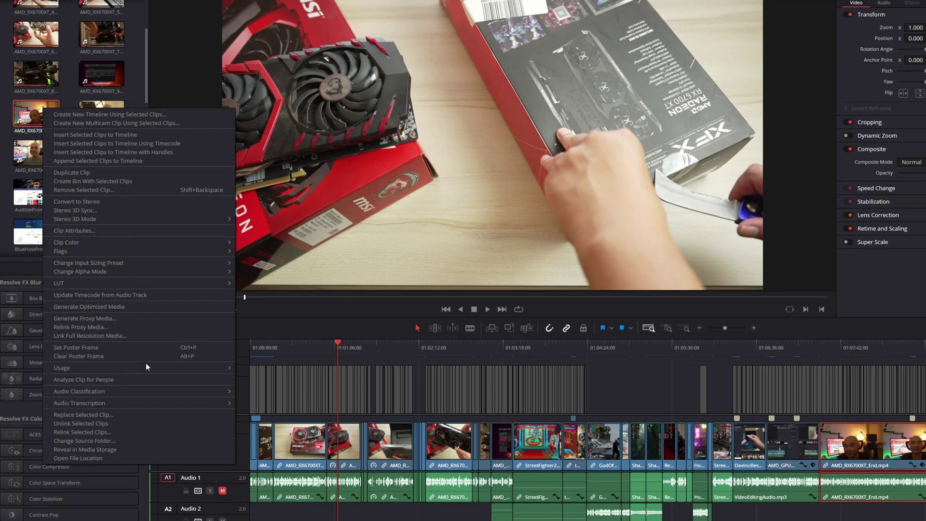
pyautogui.moveTo(150, 401)
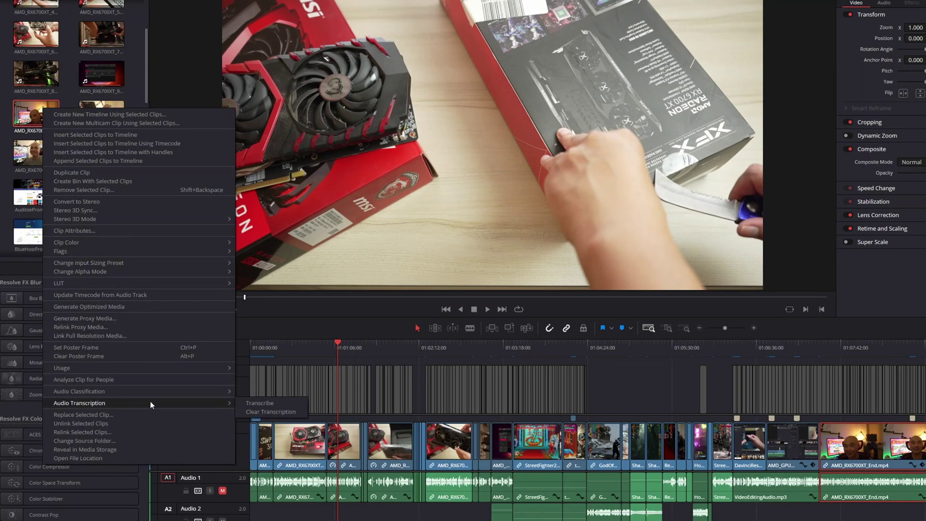
# - Transcribe the clip and jump playback to the words 'would', 'especially' and 'to this'
pyautogui.click(259, 403)
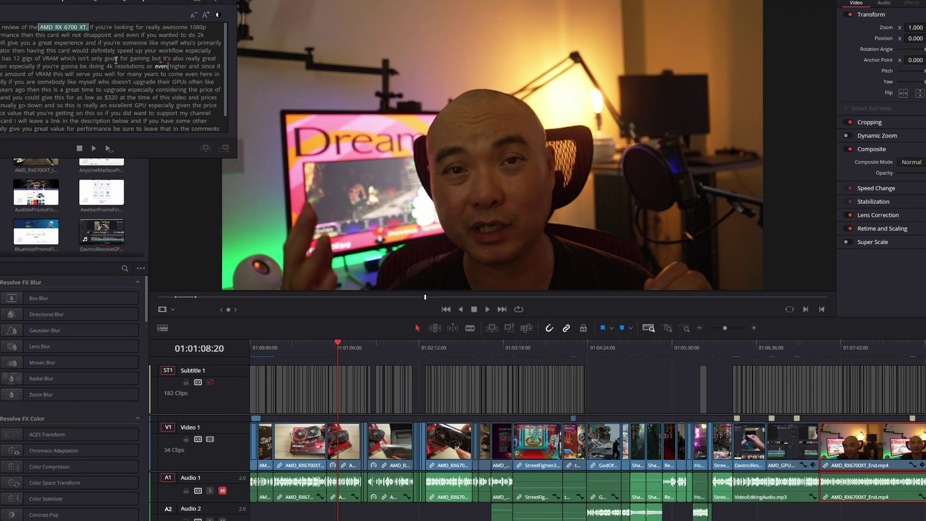
pyautogui.click(78, 54)
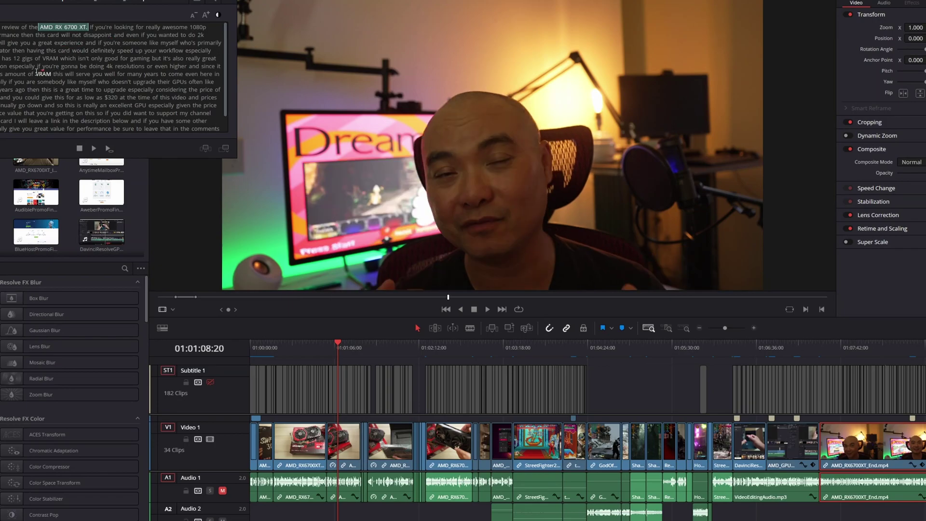
pyautogui.click(148, 104)
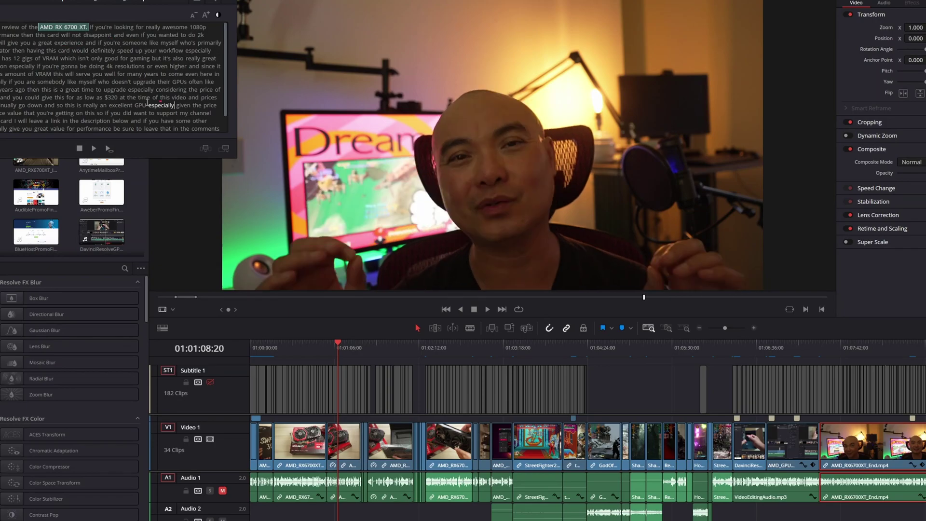
pyautogui.click(59, 106)
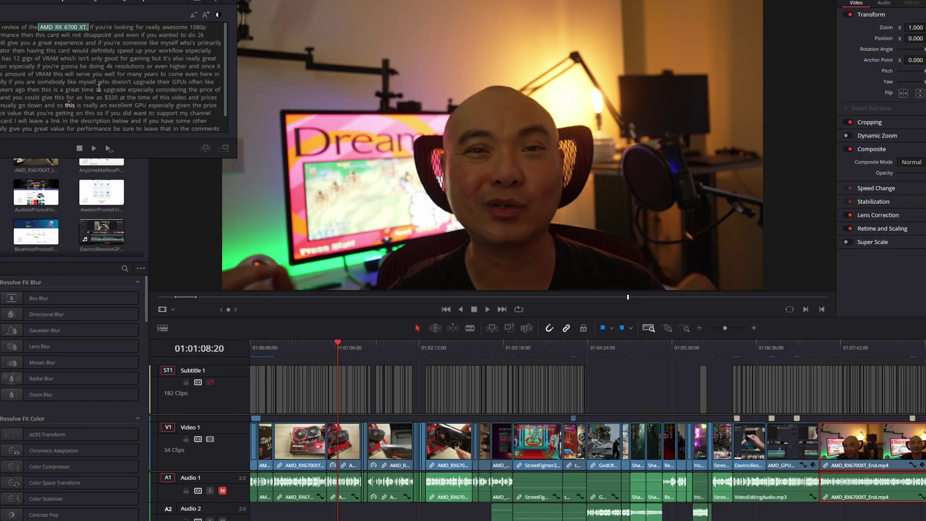
# - Mark the 'great time to upgrade' passage, then jump to the words 'for' and 'description'
pyautogui.moveTo(27, 90); pyautogui.dragTo(200, 67)
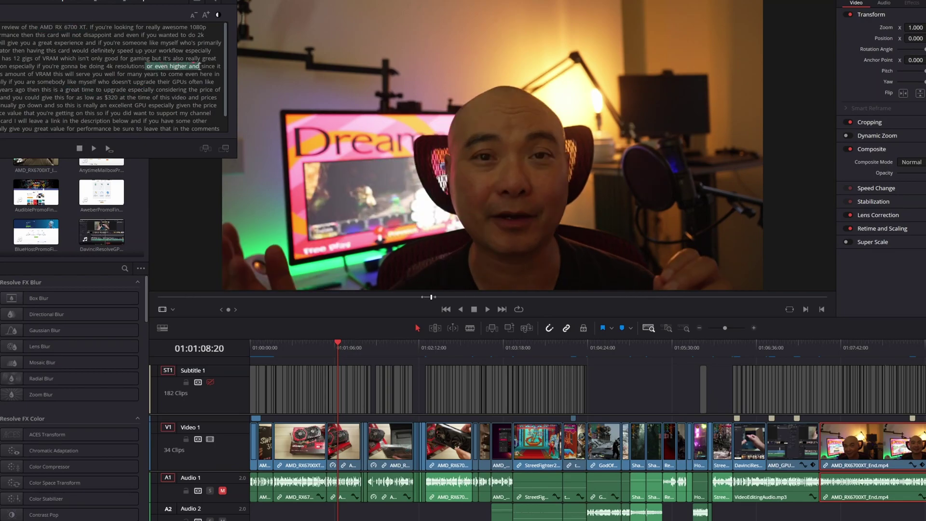
pyautogui.click(67, 97)
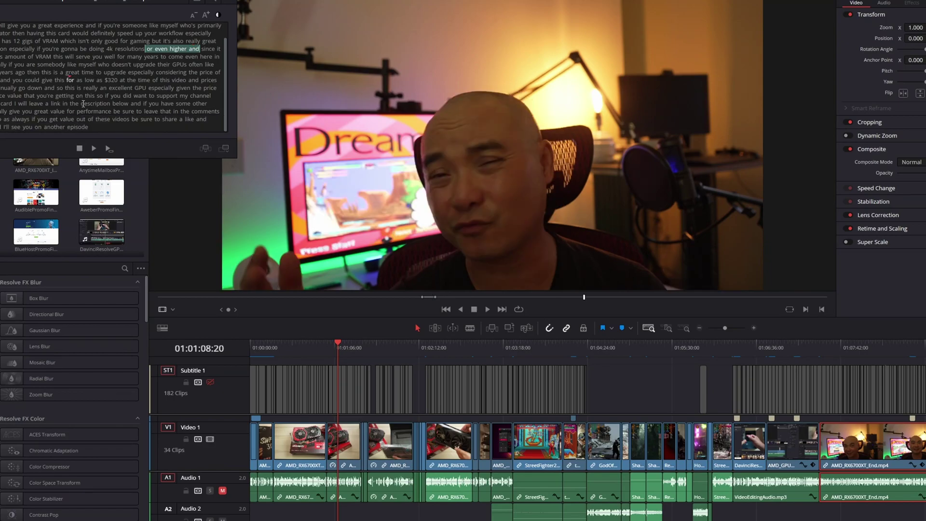
pyautogui.click(83, 103)
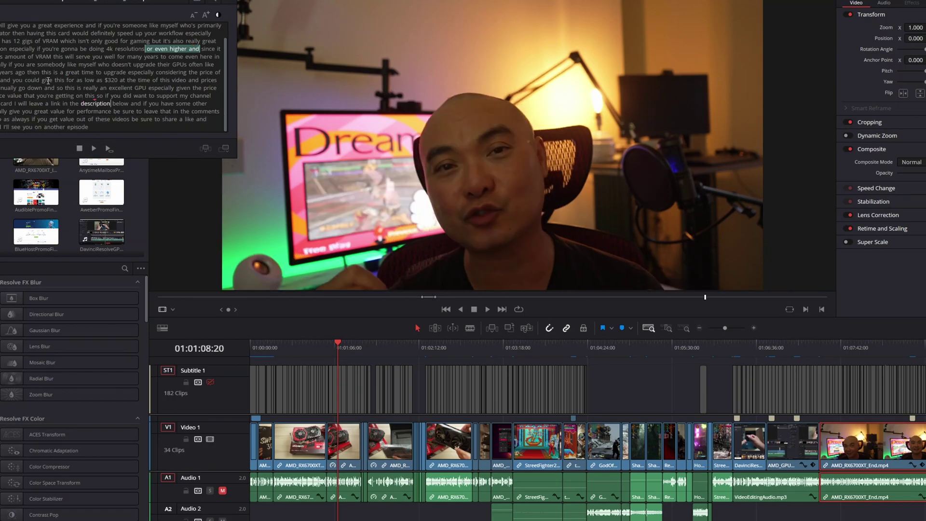
pyautogui.scroll(2, 48, 81)
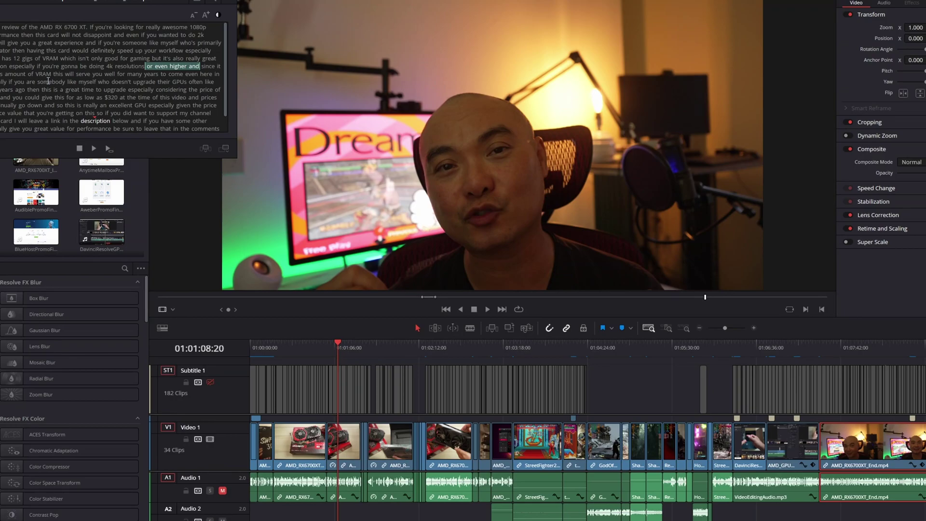
pyautogui.scroll(-2, 48, 80)
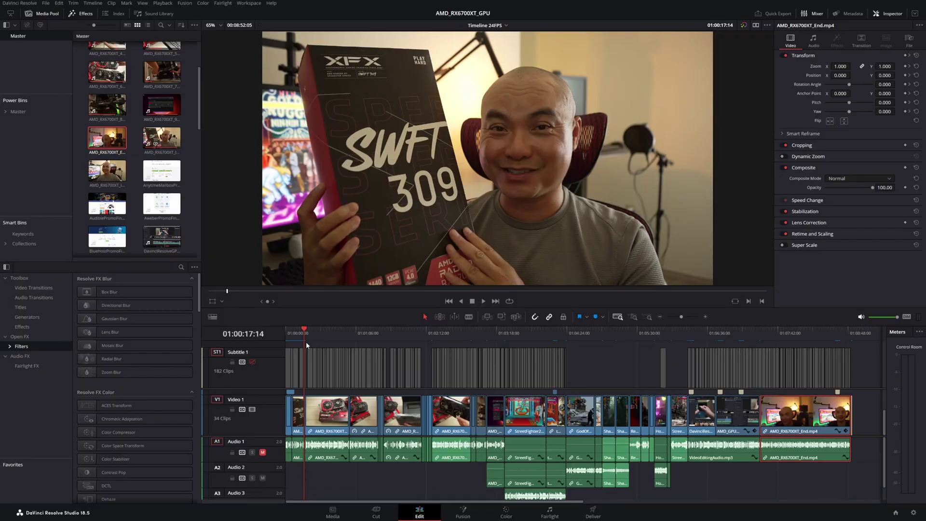
# - Turn on the Subtitle 1 track's visibility and play the timeline
pyautogui.click(252, 363)
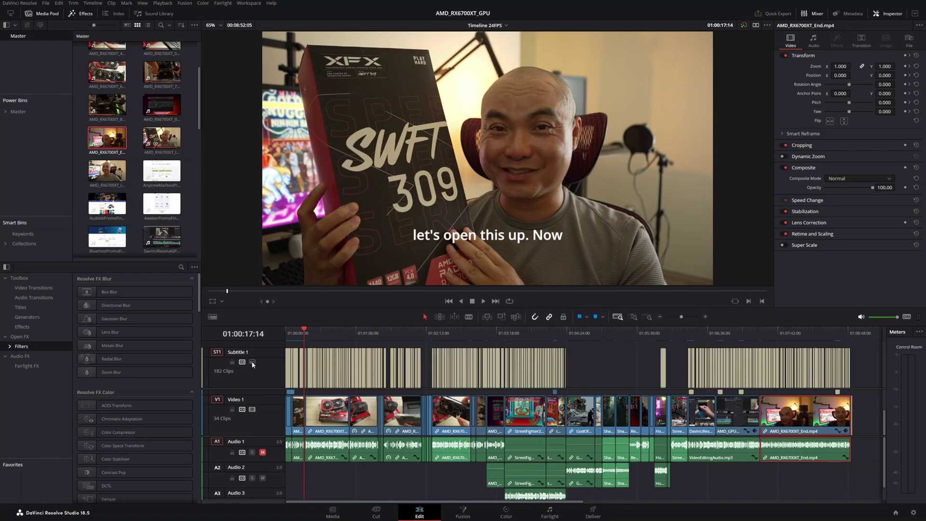
pyautogui.press('space')
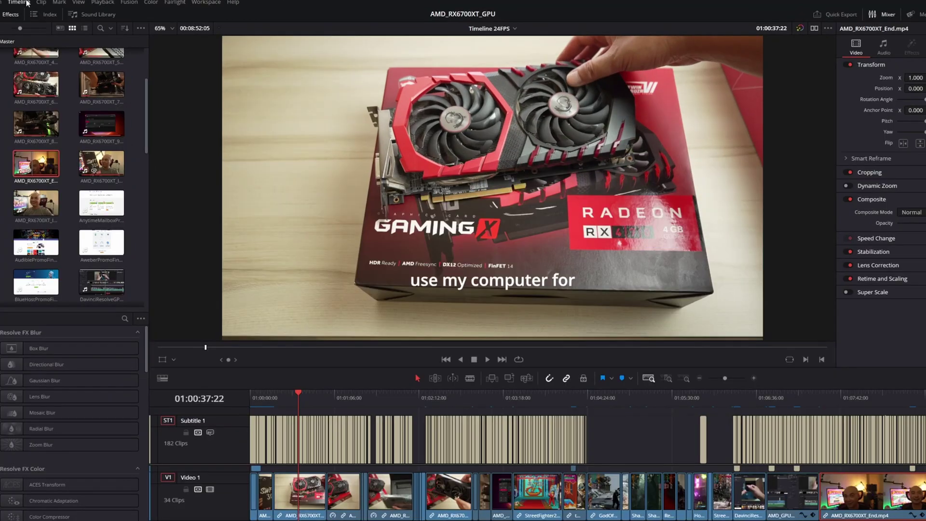
# - Check the Timeline menu's Create Subtitles from Audio option, then select a subtitle clip to see its caption text and timings
pyautogui.click(96, 3)
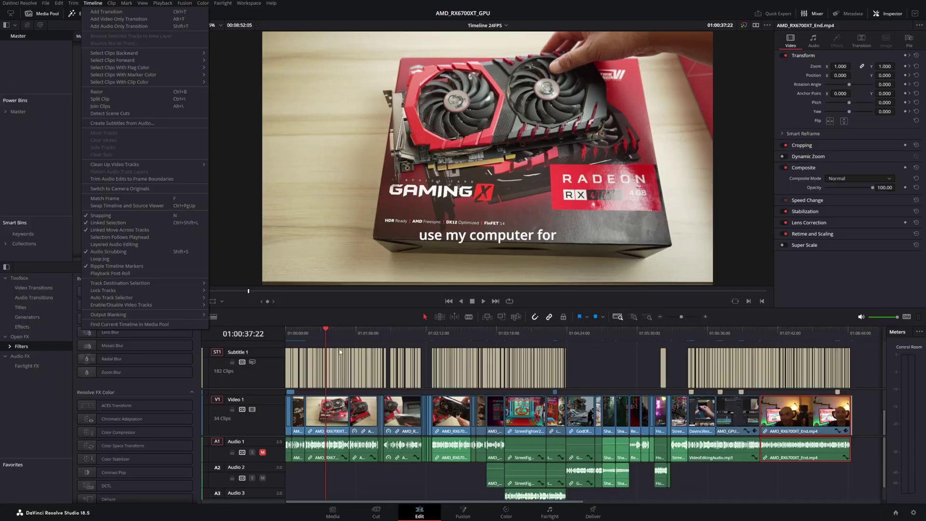
pyautogui.click(311, 412)
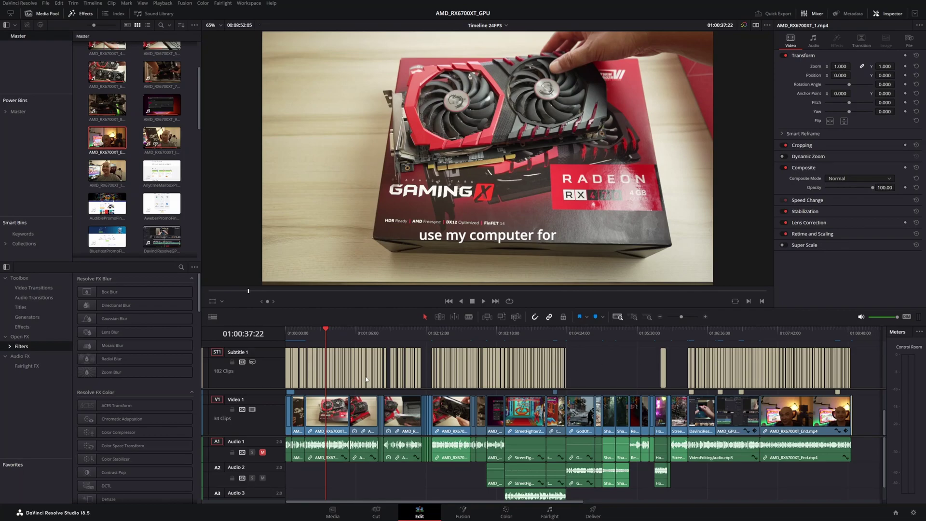
pyautogui.click(328, 371)
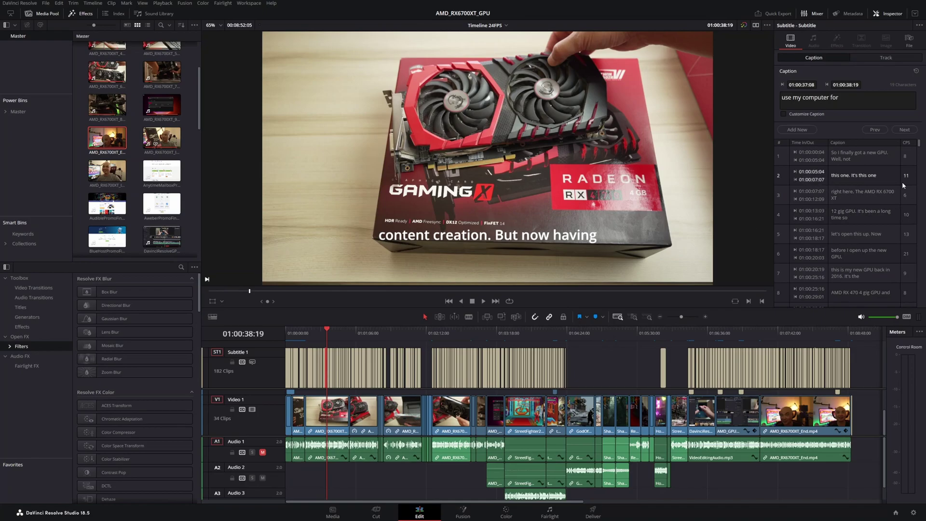